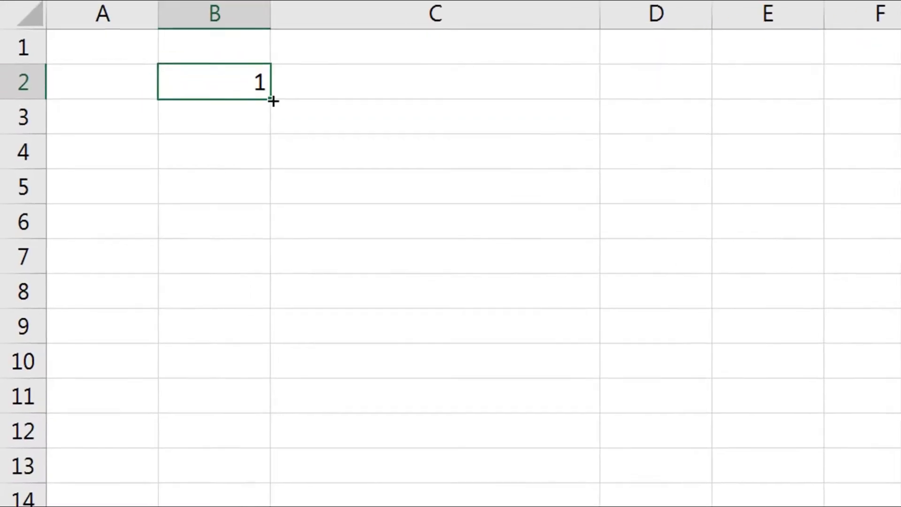
Step: Show the Mailings ribbon tab in the blank Document5
{"action": "left_click_drag", "start_coordinate": [272, 100], "coordinate": [272, 169]}
{"action": "left_click_drag", "start_coordinate": [362, 129], "coordinate": [361, 313]}
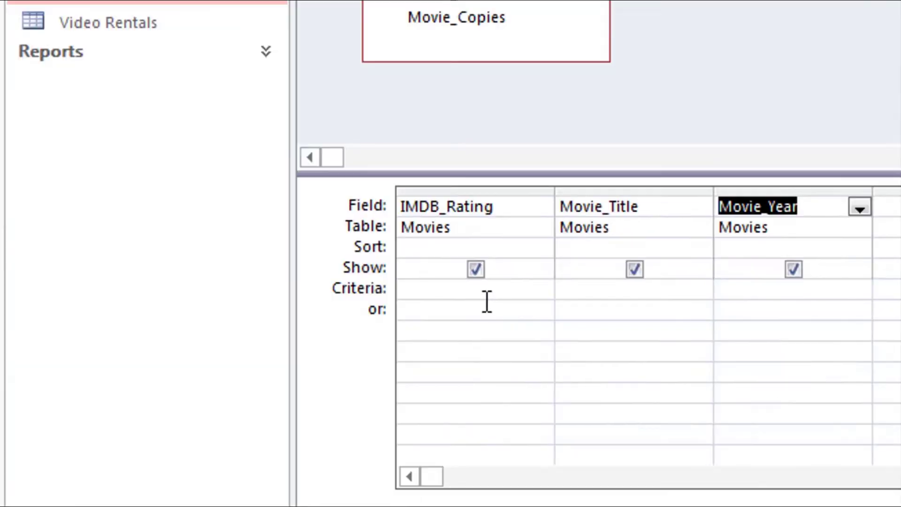
{"action": "left_click", "coordinate": [485, 295]}
{"action": "type", "text": ">8.3"}
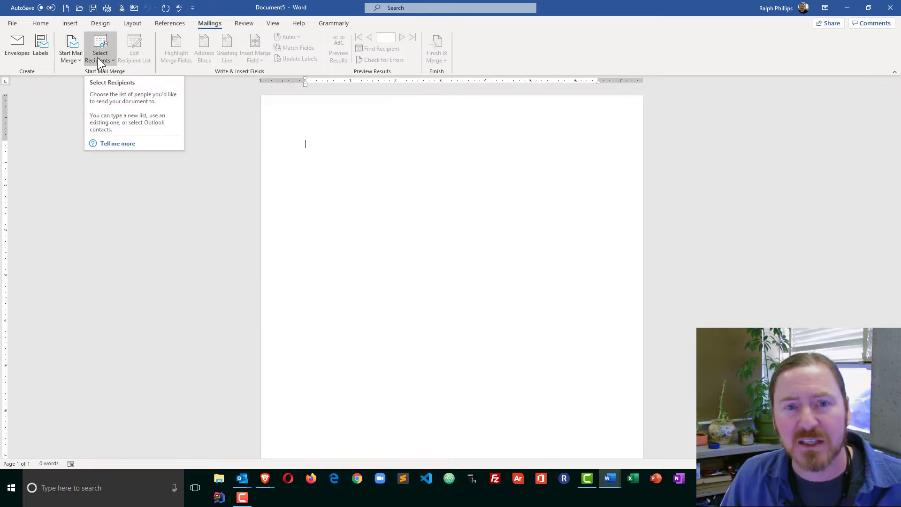
Step: In the Labels dialog, enter the three-line return address: name, street, and city/state/ZIP
{"action": "left_click", "coordinate": [41, 47]}
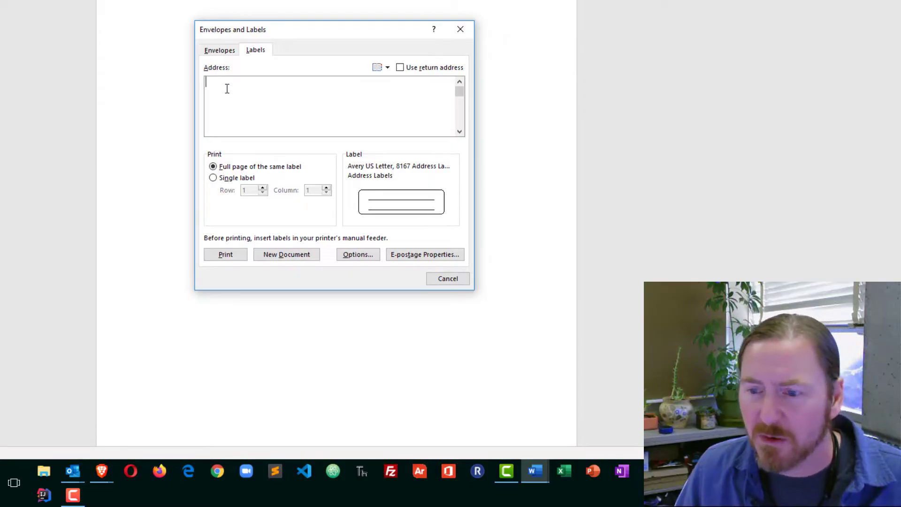
{"action": "type", "text": "Percival Person"}
{"action": "key", "text": "Return"}
{"action": "type", "text": "12"}
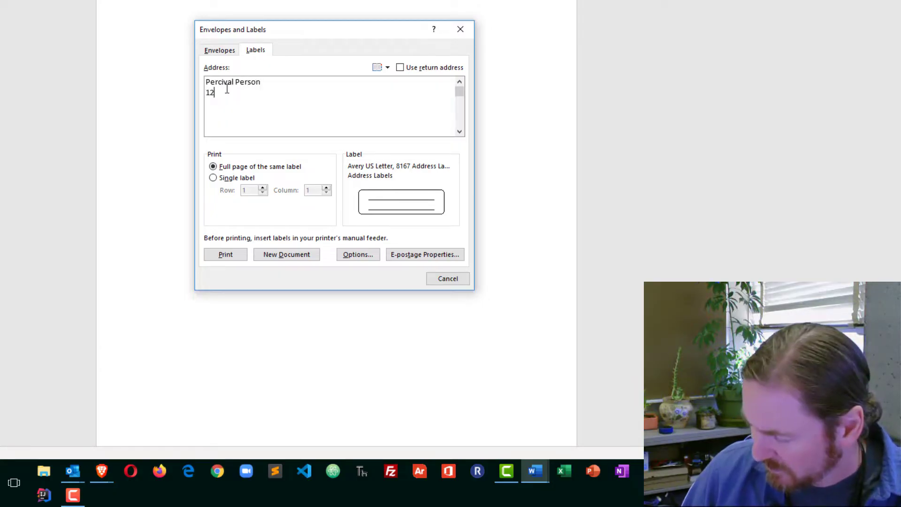
{"action": "type", "text": "345 W Center Ct."}
{"action": "key", "text": "Return"}
{"action": "type", "text": "Tampa, FL 363"}
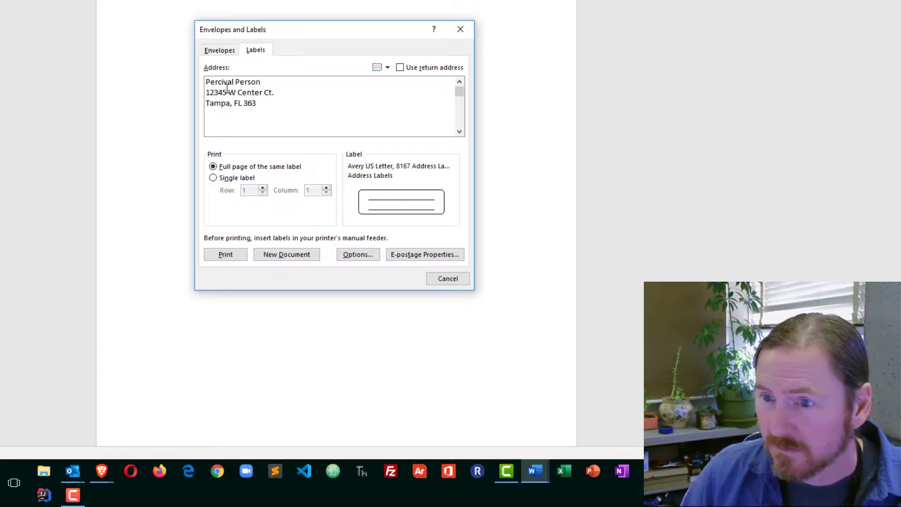
{"action": "key", "text": "BackSpace"}
{"action": "key", "text": "BackSpace"}
{"action": "type", "text": "3647"}
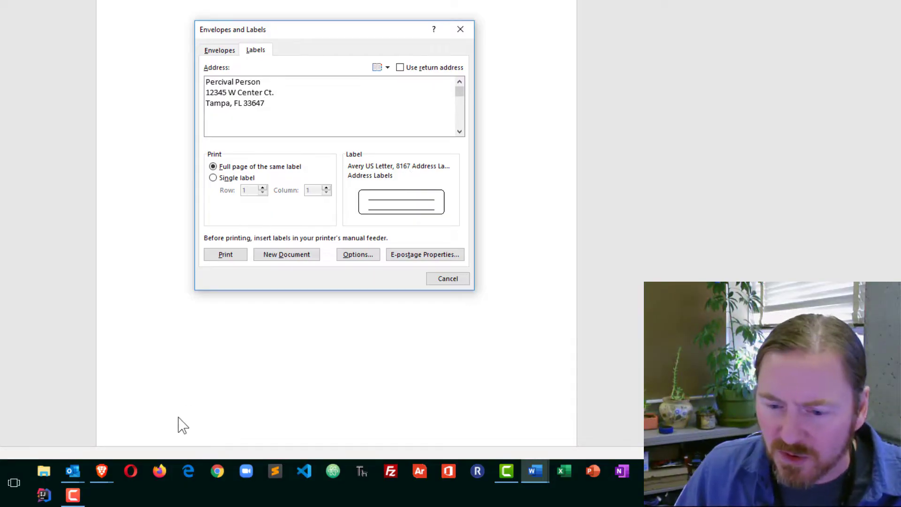
{"action": "key", "text": "alt+Tab"}
{"action": "key", "text": "alt+Tab"}
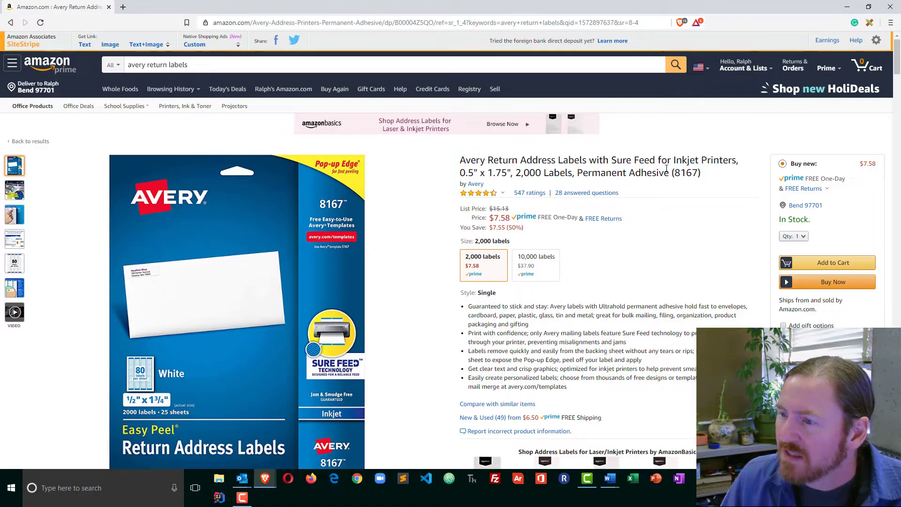
Step: Highlight the model number 8167 in the Amazon product title
{"action": "left_click_drag", "start_coordinate": [676, 173], "coordinate": [701, 172]}
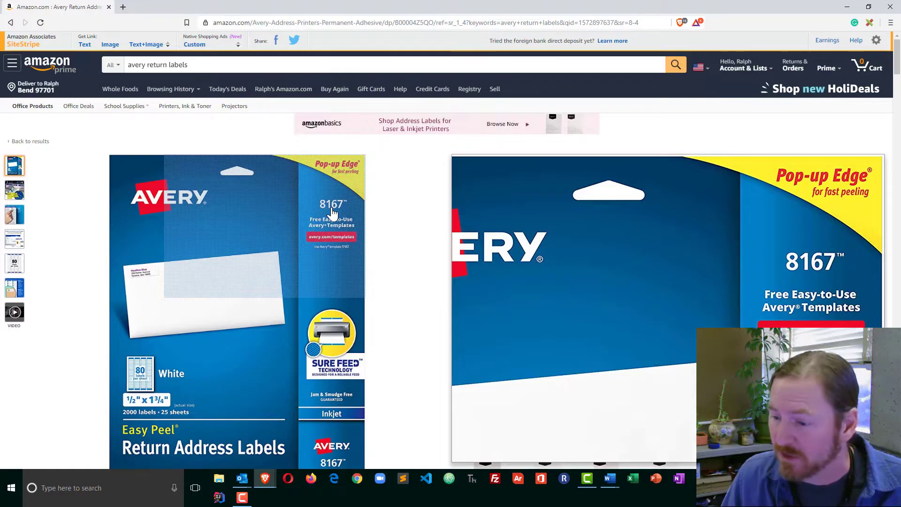
Step: Back in Word's Labels dialog, open Label Options and browse the product number list
{"action": "mouse_move", "coordinate": [613, 476]}
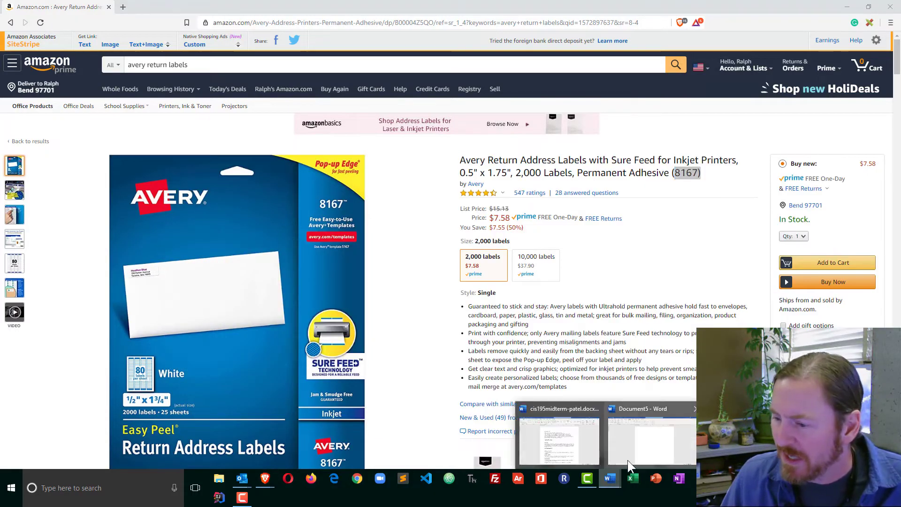
{"action": "left_click", "coordinate": [635, 452]}
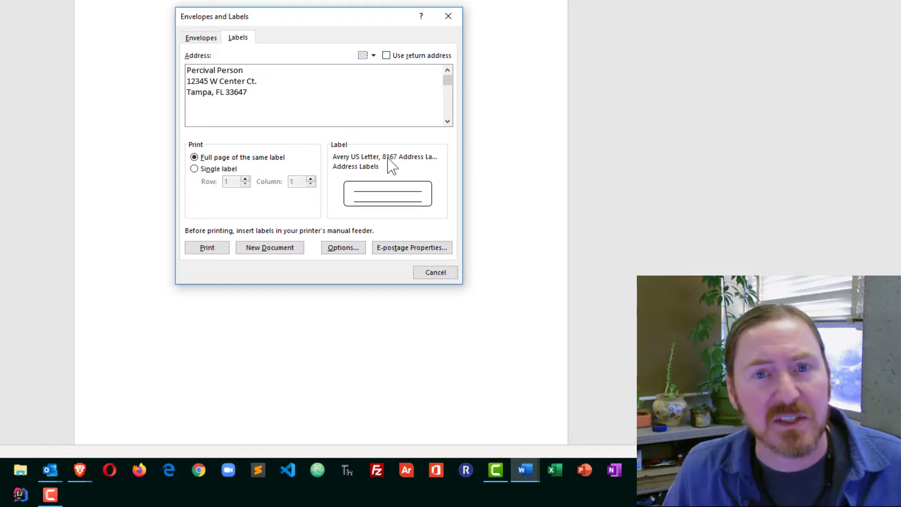
{"action": "left_click", "coordinate": [389, 192]}
{"action": "left_click", "coordinate": [162, 195]}
{"action": "scroll", "coordinate": [170, 202], "scroll_direction": "down", "scroll_amount": 10}
{"action": "scroll", "coordinate": [170, 202], "scroll_direction": "up", "scroll_amount": 10}
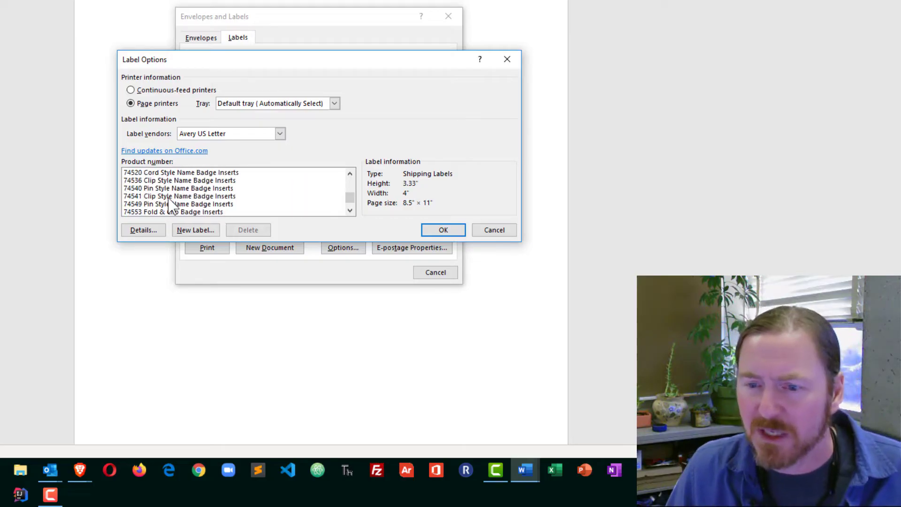
{"action": "left_click", "coordinate": [167, 188]}
{"action": "scroll", "coordinate": [162, 190], "scroll_direction": "up", "scroll_amount": 5}
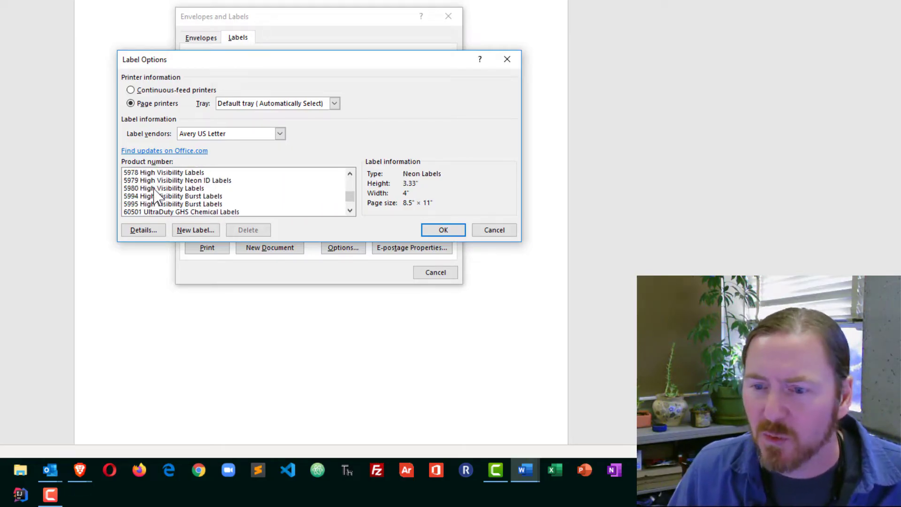
{"action": "left_click", "coordinate": [156, 188]}
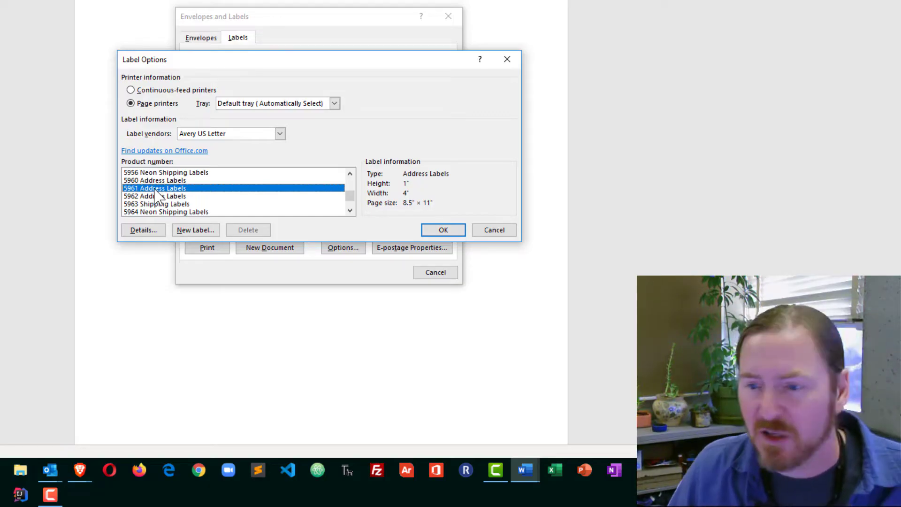
Step: Choose 8167 Address Labels as the product number and confirm with OK
{"action": "key", "text": "1"}
{"action": "key", "text": "1"}
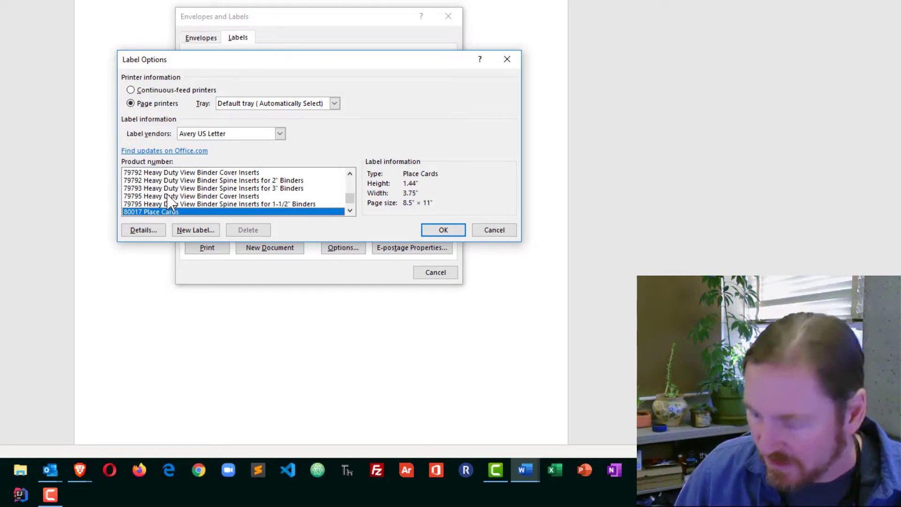
{"action": "key", "text": "6"}
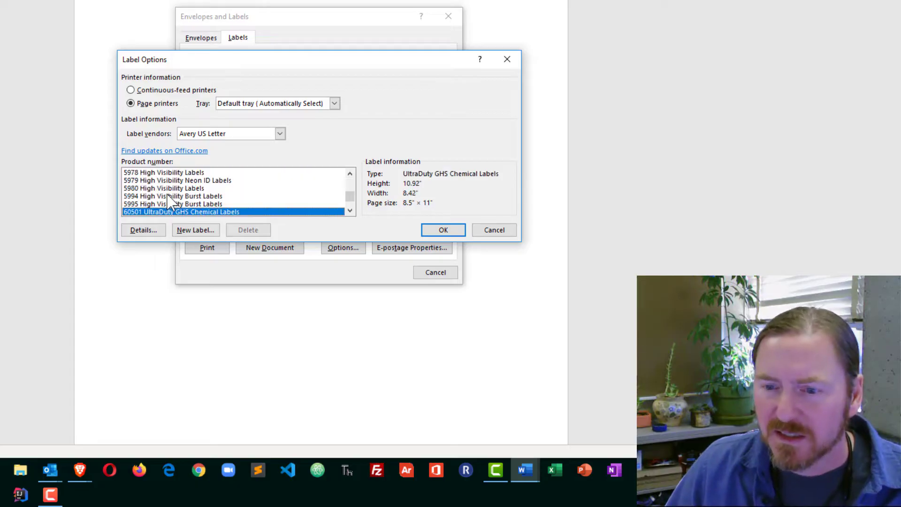
{"action": "key", "text": "8"}
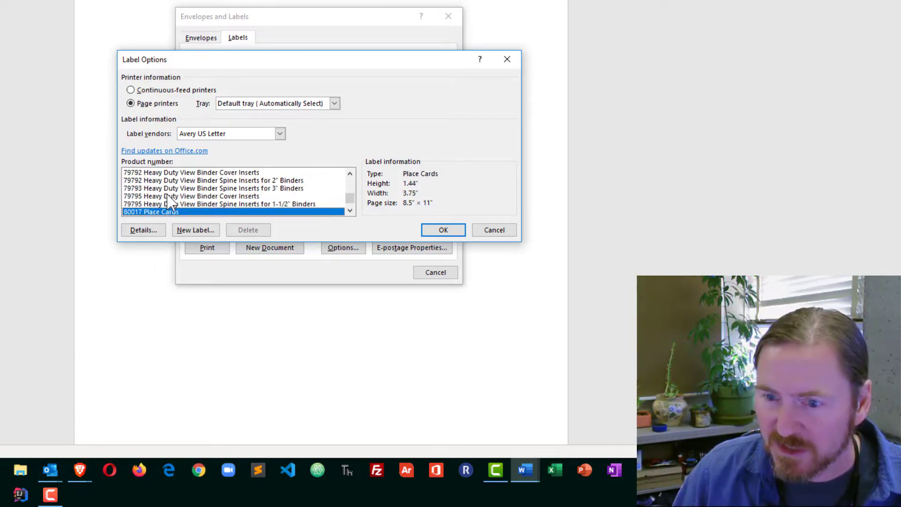
{"action": "key", "text": "8"}
{"action": "key", "text": "1"}
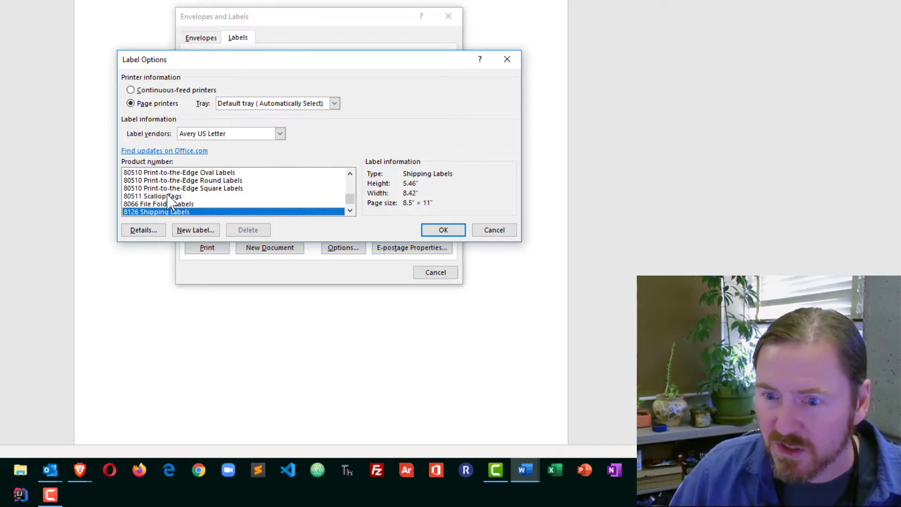
{"action": "key", "text": "Down"}
{"action": "key", "text": "Down"}
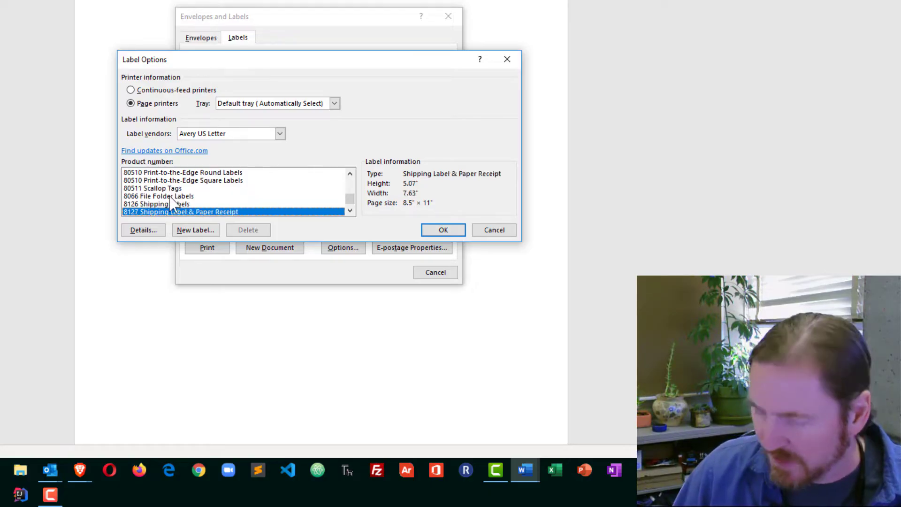
{"action": "left_click", "coordinate": [350, 211]}
{"action": "left_click", "coordinate": [350, 211]}
{"action": "left_click", "coordinate": [350, 210]}
{"action": "left_click", "coordinate": [350, 211]}
{"action": "left_click", "coordinate": [350, 211]}
{"action": "left_click", "coordinate": [350, 211]}
{"action": "left_click", "coordinate": [350, 210]}
{"action": "left_click", "coordinate": [350, 211]}
{"action": "left_click", "coordinate": [350, 211]}
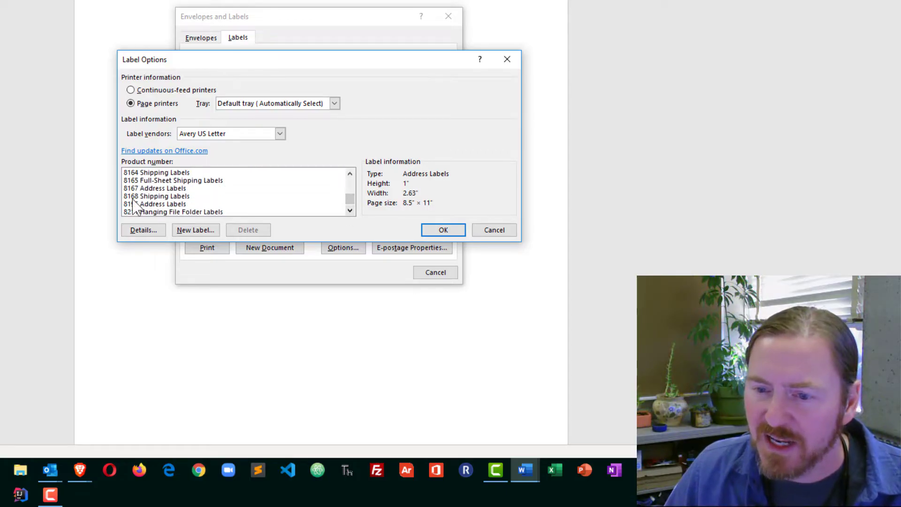
{"action": "left_click", "coordinate": [157, 188]}
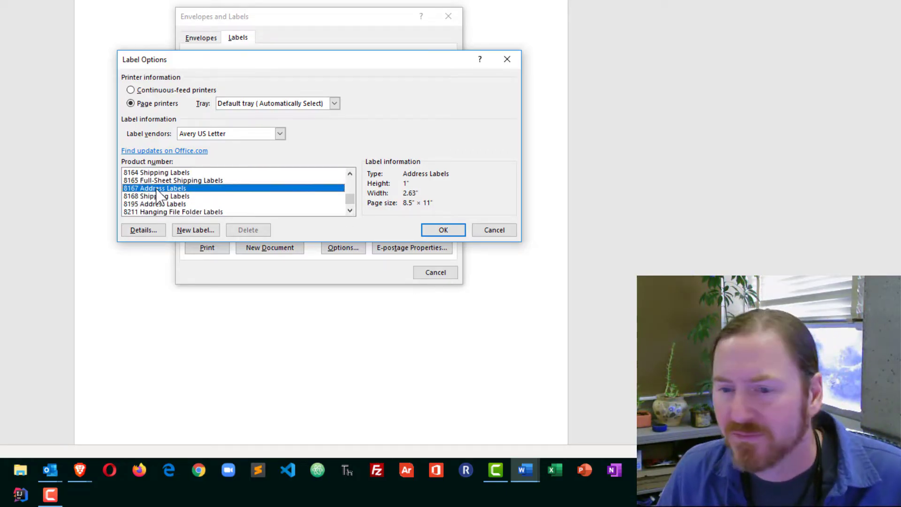
{"action": "left_click", "coordinate": [439, 229]}
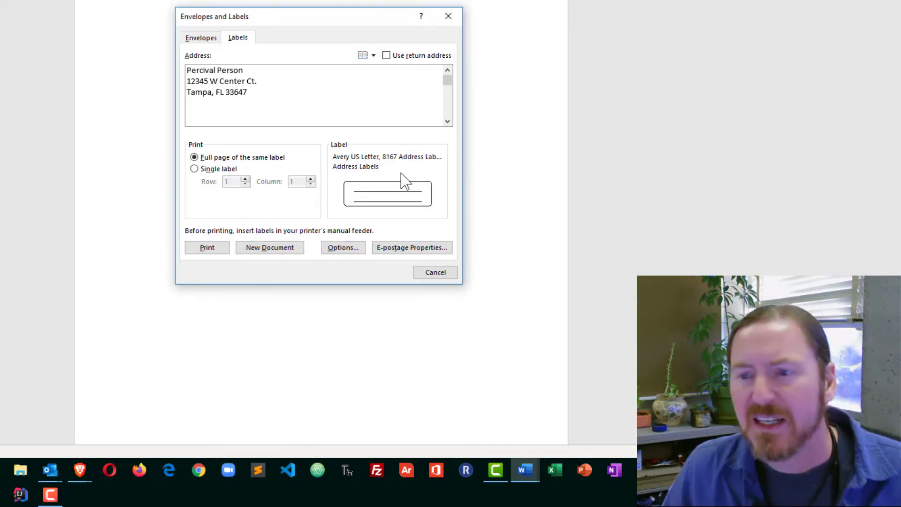
Step: Generate the full-page label document and shrink the whole label table's text to 9 pt
{"action": "left_click", "coordinate": [261, 249]}
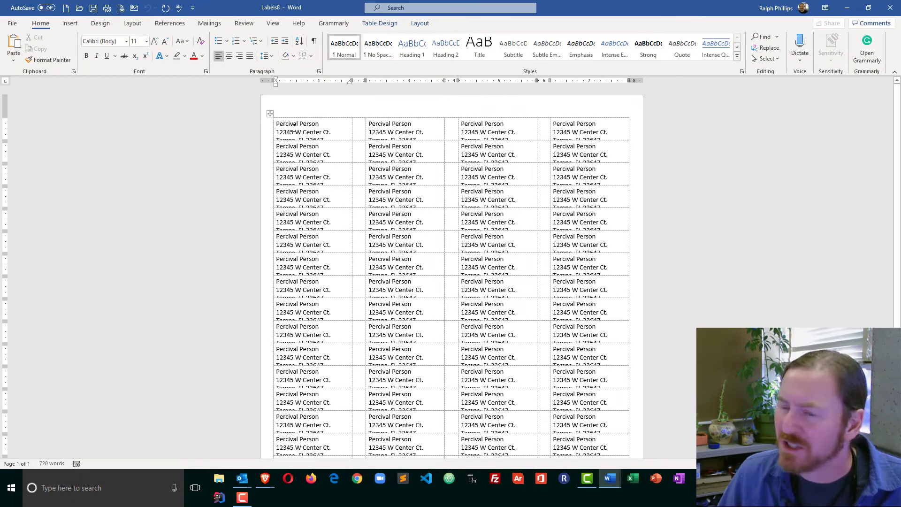
{"action": "left_click", "coordinate": [270, 114]}
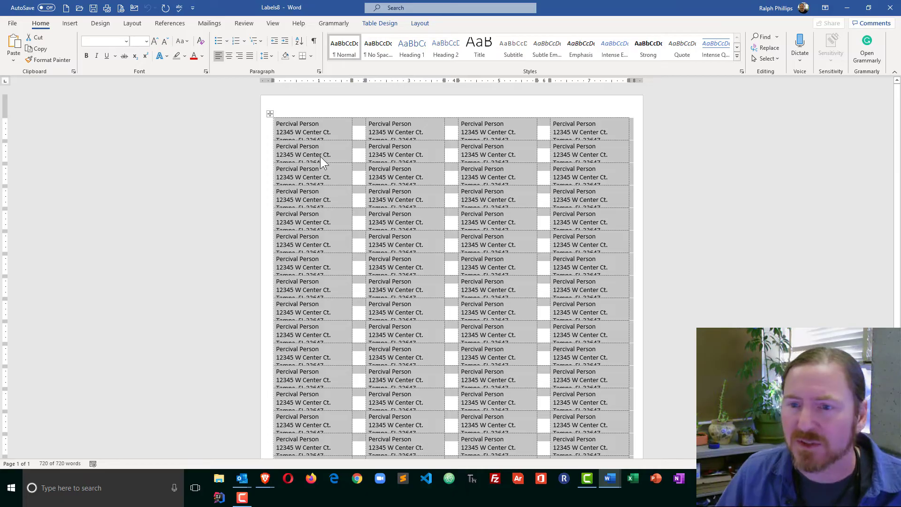
{"action": "left_click", "coordinate": [165, 42]}
{"action": "left_click", "coordinate": [165, 42]}
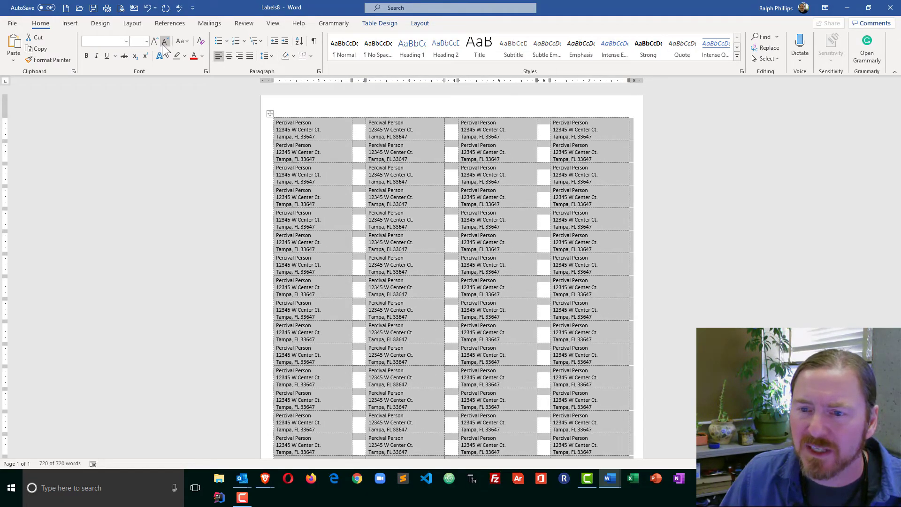
{"action": "left_click", "coordinate": [323, 176]}
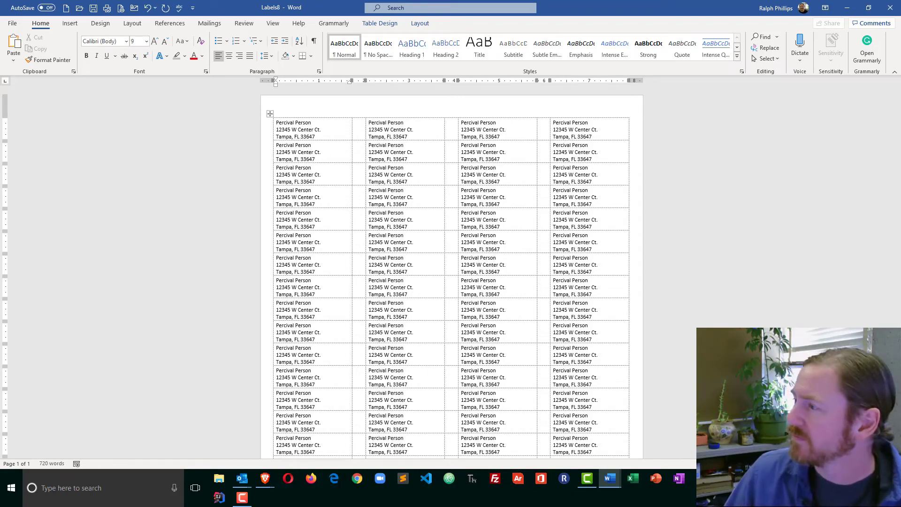
{"action": "key", "text": "alt+m"}
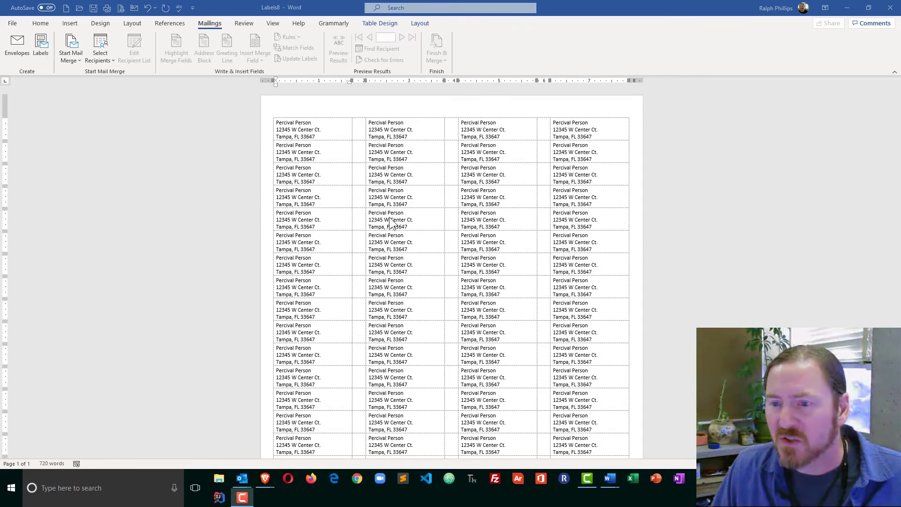